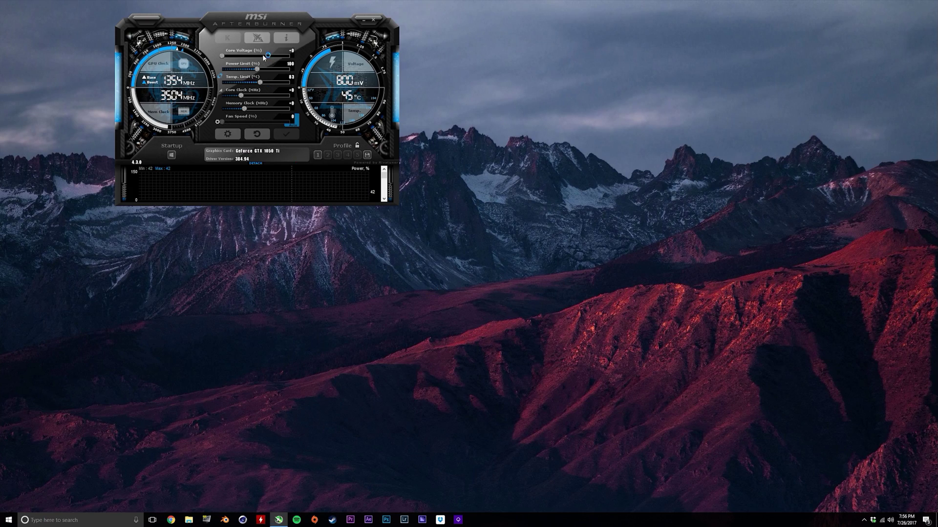
# Drag the MSI Afterburner window from the top of the screen to the centre of the desktop
pyautogui.moveTo(277, 22); pyautogui.dragTo(468, 161)
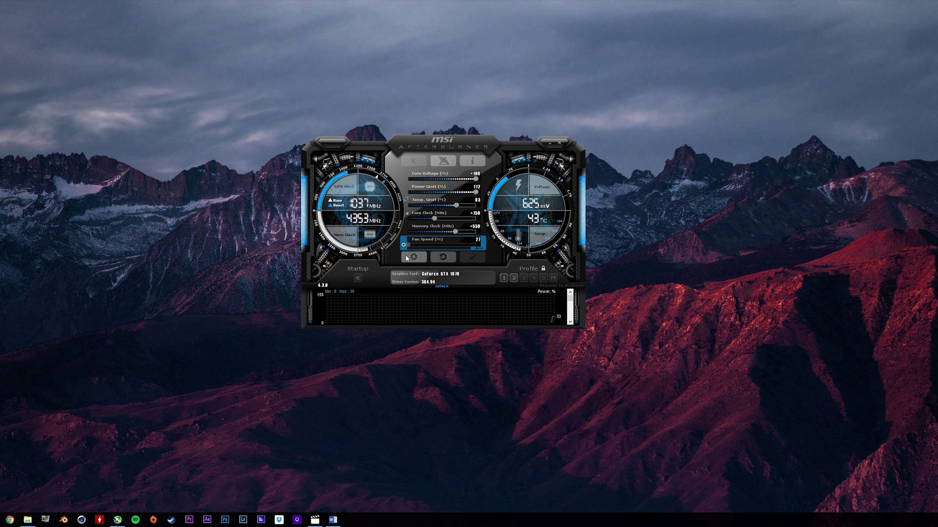
# Select the MSI Cyborg skin in the User Interface settings and apply it with OK
pyautogui.click(413, 258)
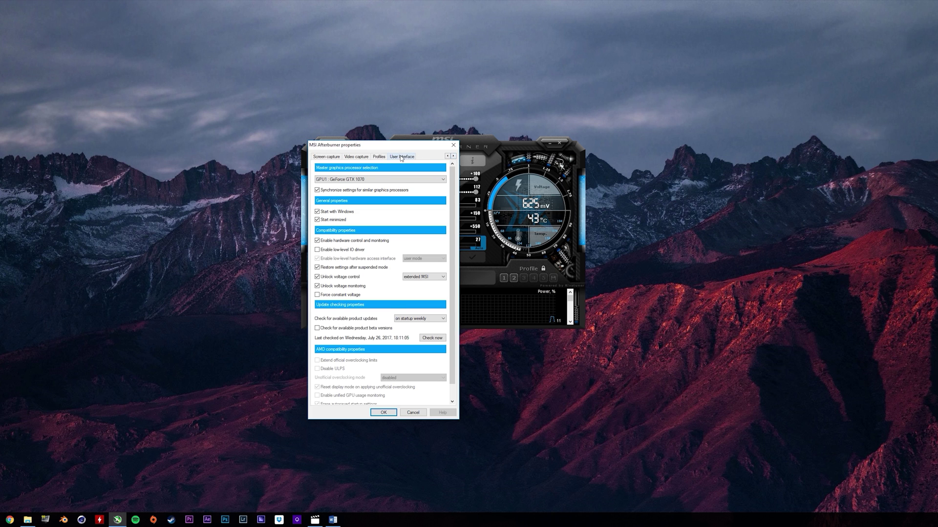
pyautogui.click(401, 157)
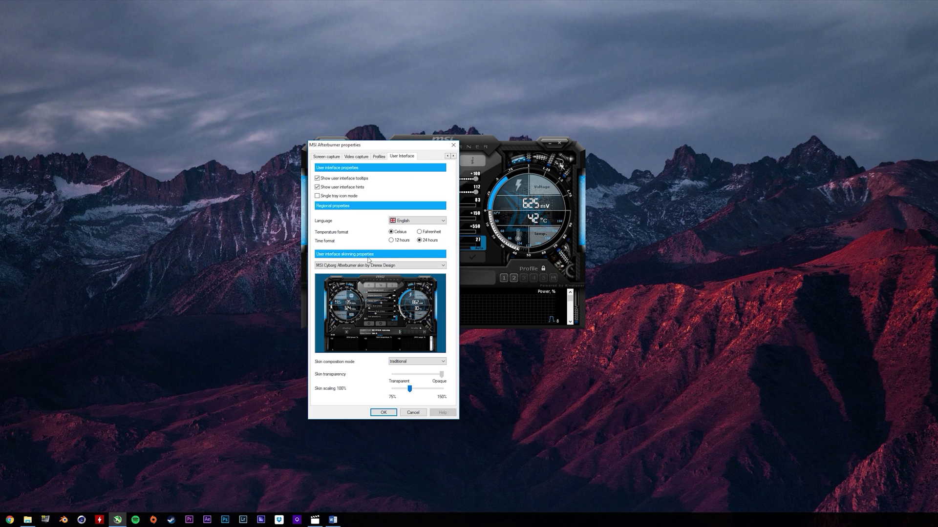
pyautogui.click(368, 266)
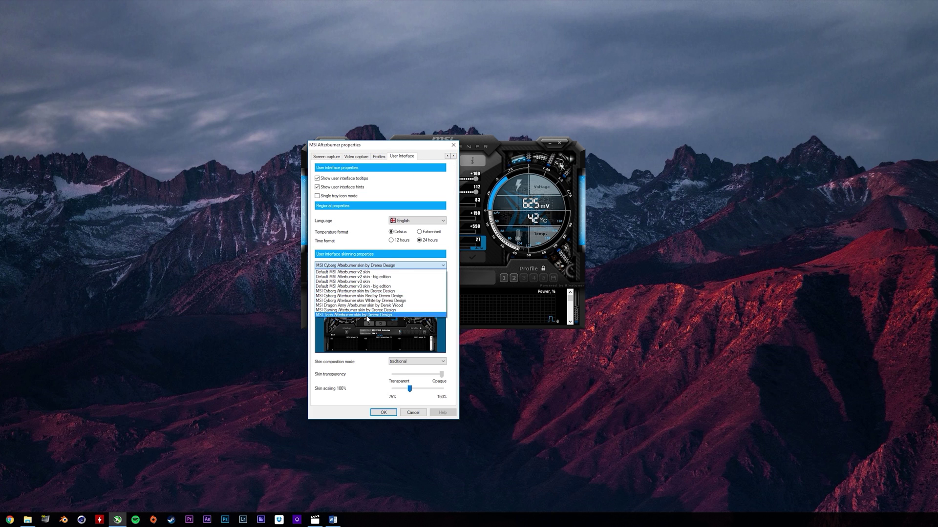
pyautogui.click(361, 291)
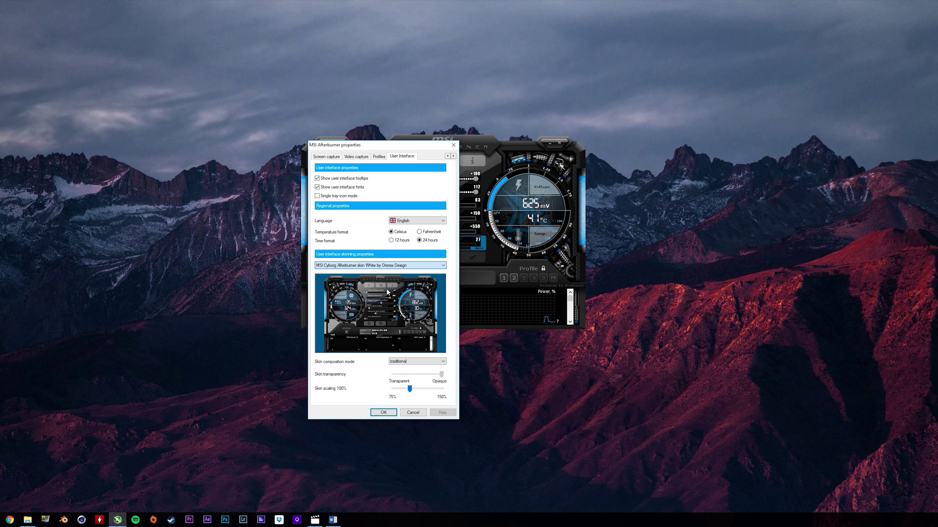
pyautogui.click(386, 413)
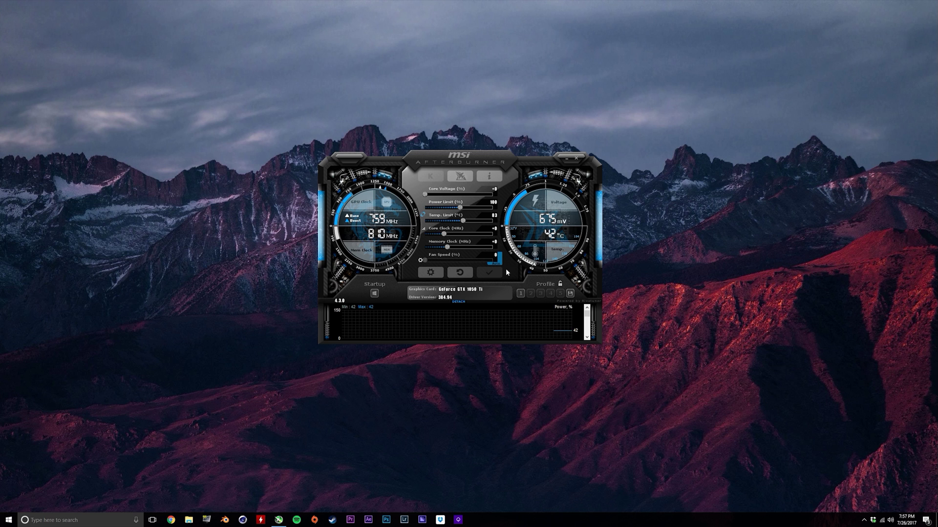
# Nudge the Core Voltage slider from +0 up to +1
pyautogui.scroll(-2, 470, 320)
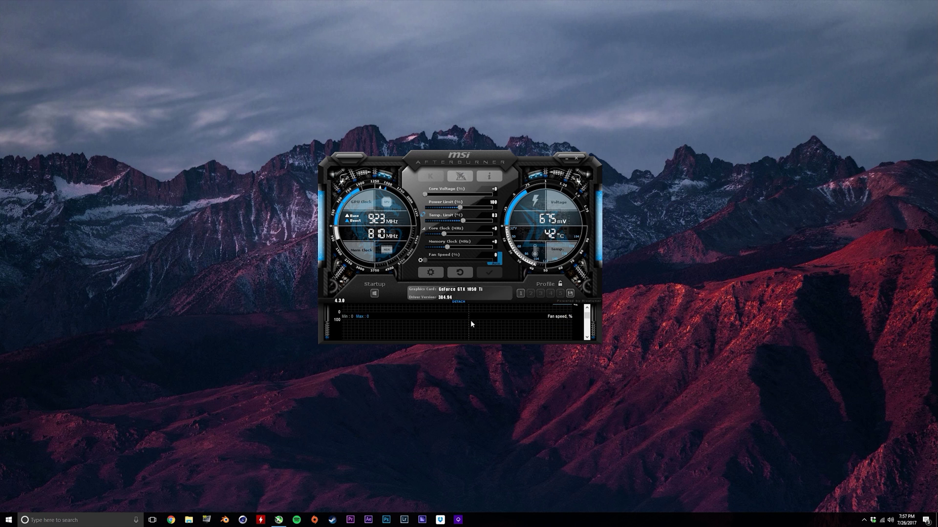
pyautogui.scroll(-3, 587, 324)
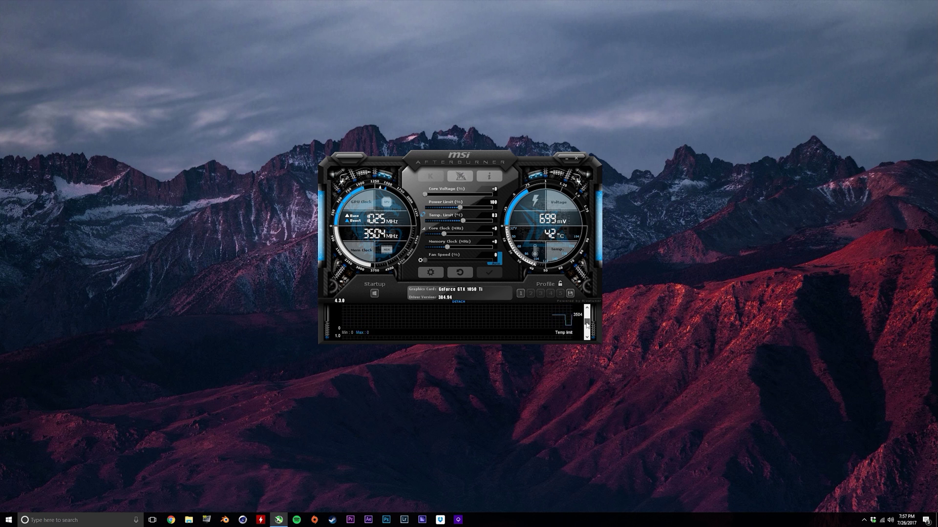
pyautogui.scroll(2, 587, 324)
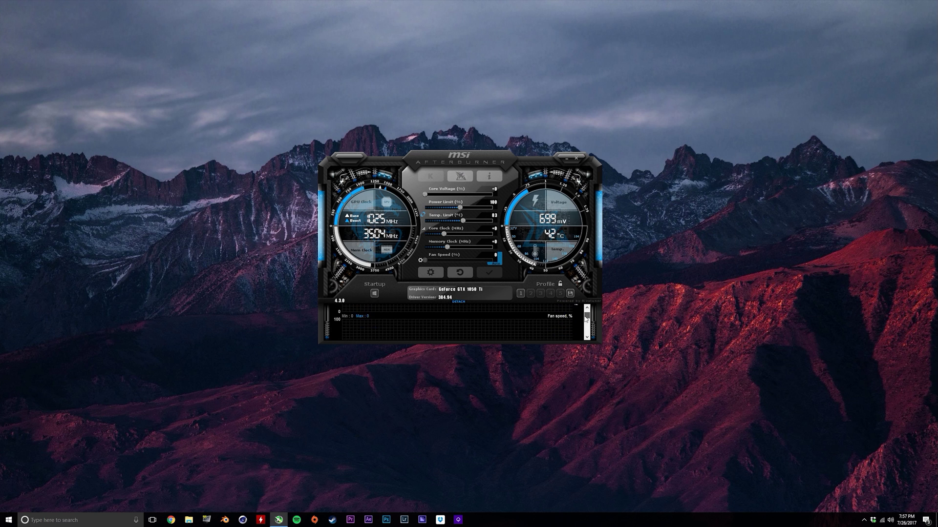
pyautogui.scroll(4, 587, 320)
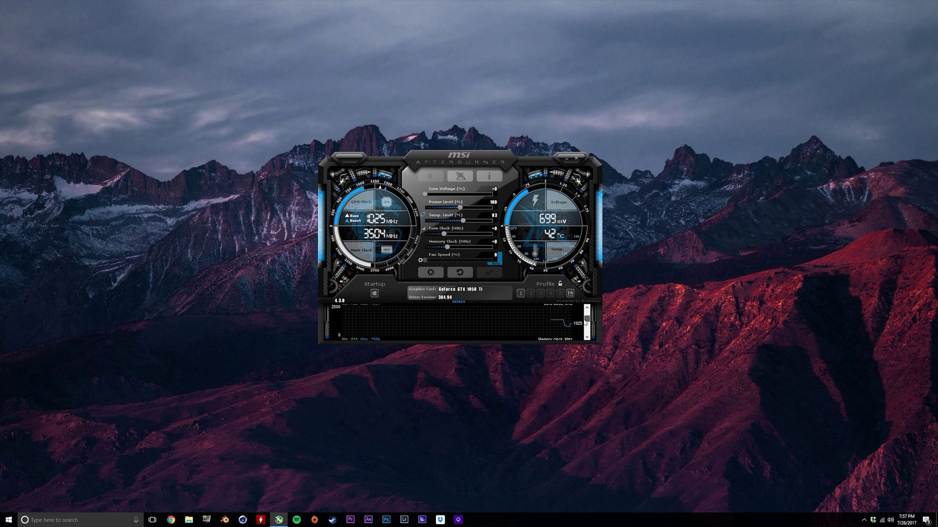
pyautogui.scroll(-2, 586, 323)
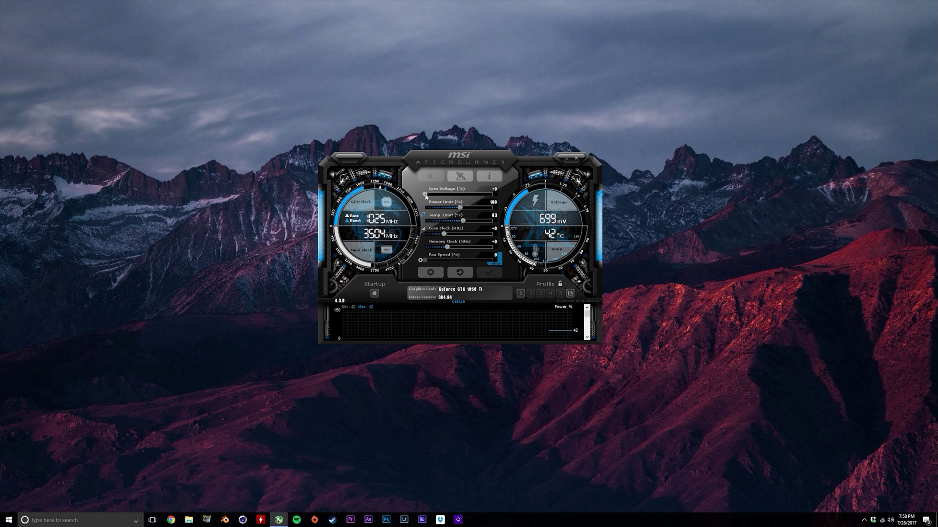
pyautogui.click(444, 194)
pyautogui.moveTo(444, 234)
pyautogui.mouseDown()
pyautogui.moveTo(469, 234)
pyautogui.moveTo(443, 234)
pyautogui.mouseUp()
pyautogui.moveTo(447, 247)
pyautogui.mouseDown()
pyautogui.moveTo(459, 248)
pyautogui.moveTo(447, 248)
pyautogui.mouseUp()
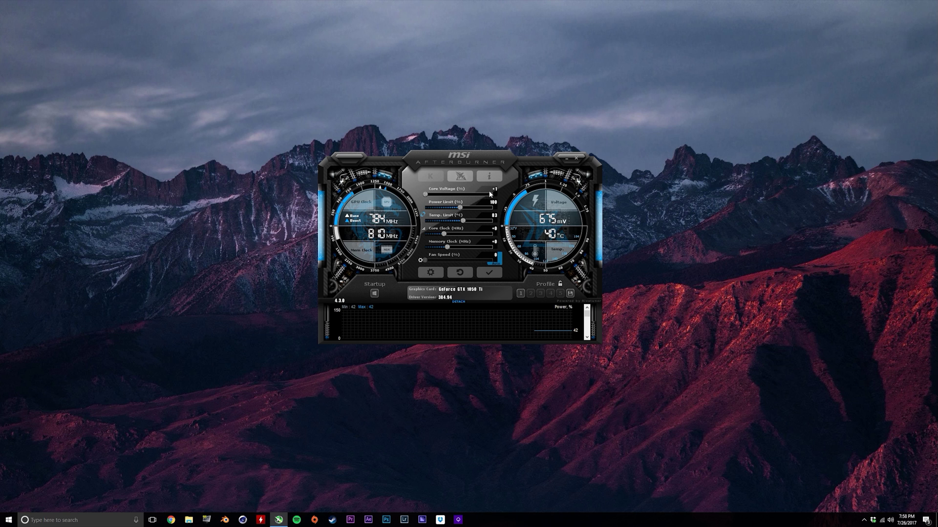
# Return the core voltage offset to +0 and raise the power limit toward 110%
pyautogui.moveTo(428, 194); pyautogui.dragTo(419, 195)
pyautogui.moveTo(448, 197)
pyautogui.moveTo(462, 209)
pyautogui.mouseDown()
pyautogui.moveTo(488, 210)
pyautogui.moveTo(461, 210)
pyautogui.mouseUp()
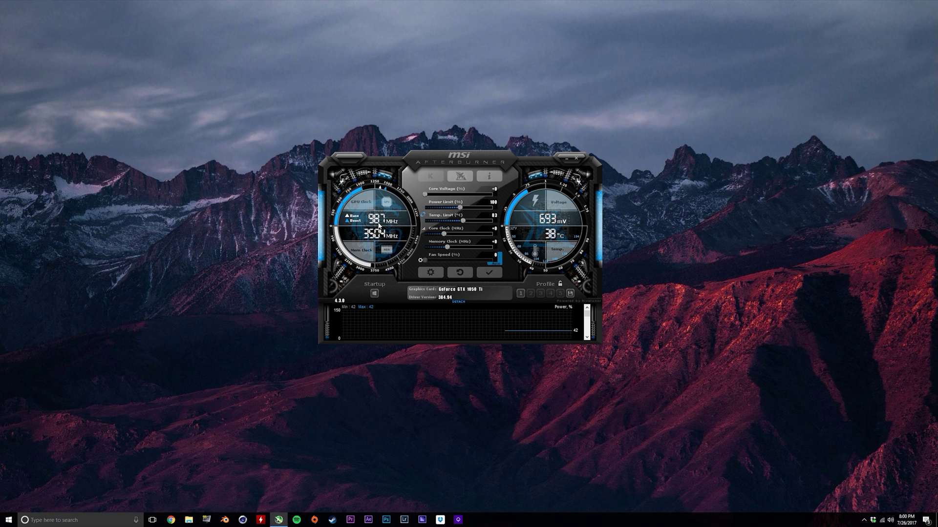
# Toggle fan Auto on and back off, leaving fan speed under manual control
pyautogui.moveTo(445, 236)
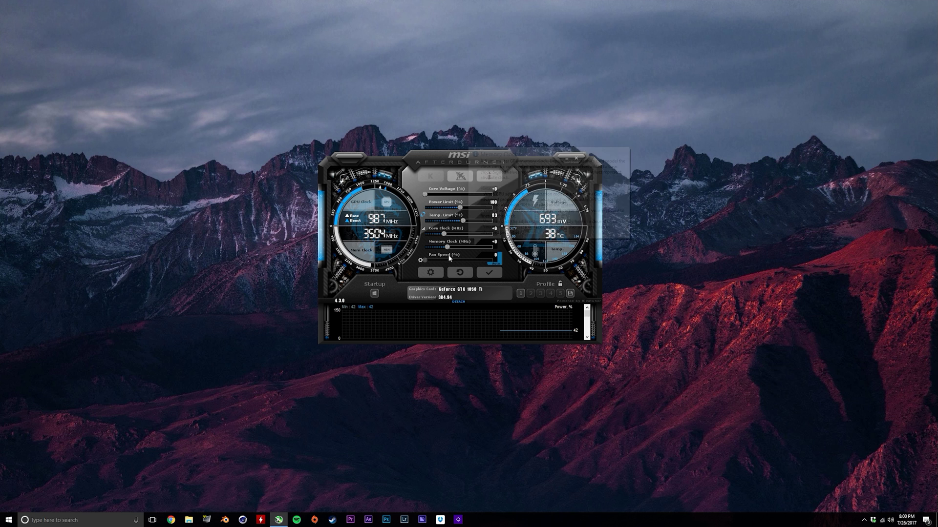
pyautogui.click(421, 261)
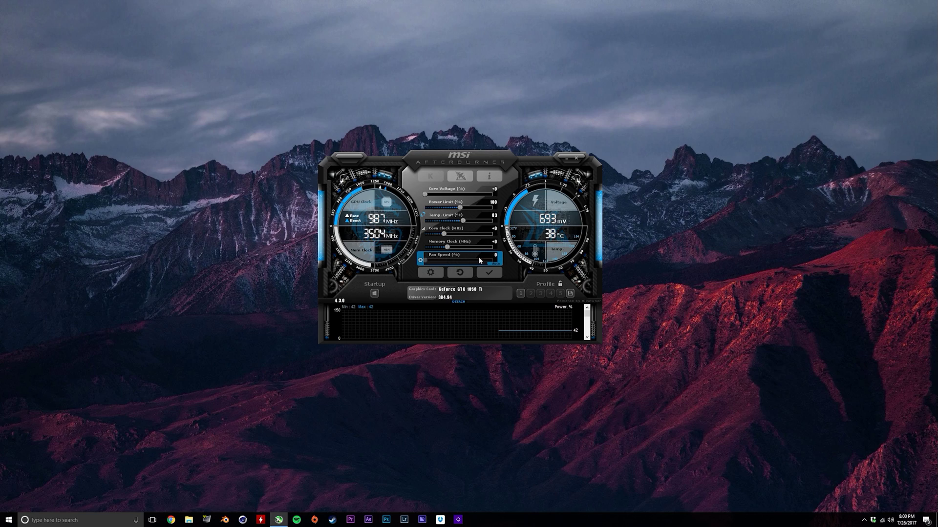
pyautogui.click(494, 263)
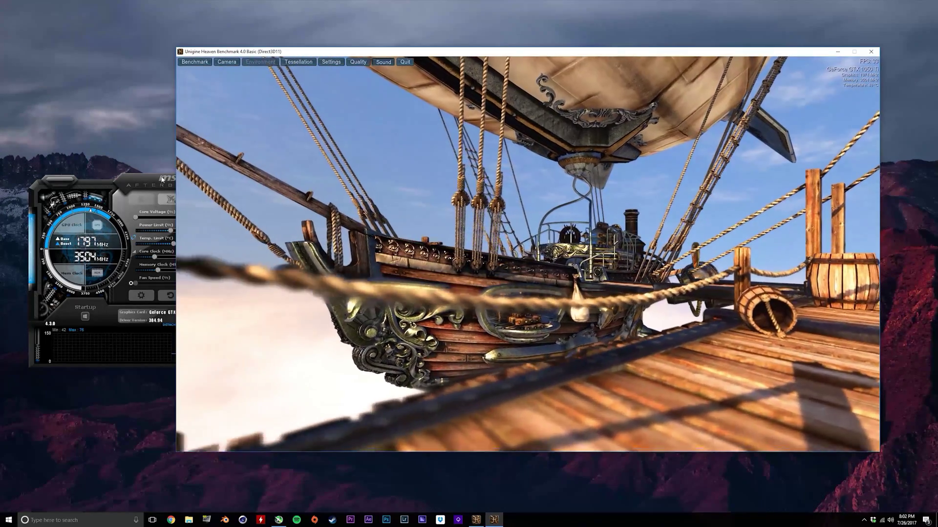
# Bring Afterburner in front of the Heaven benchmark and position it beside the benchmark window
pyautogui.hotkey('alt', 'Tab')
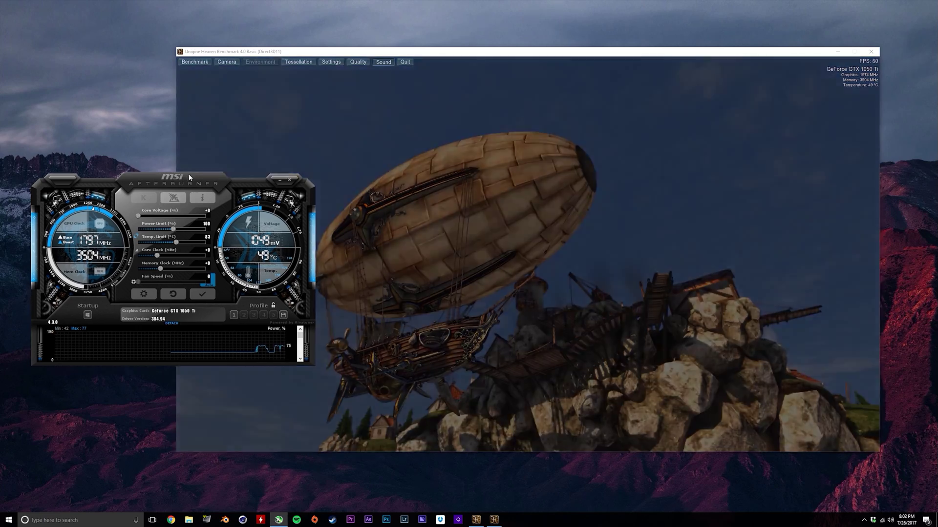
pyautogui.moveTo(188, 177); pyautogui.dragTo(251, 167)
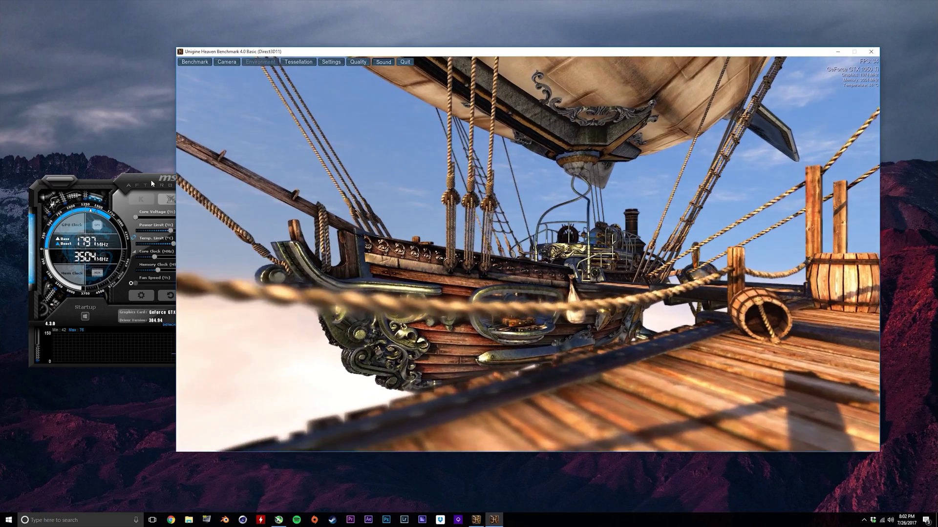
pyautogui.click(150, 179)
pyautogui.moveTo(98, 253); pyautogui.dragTo(151, 235)
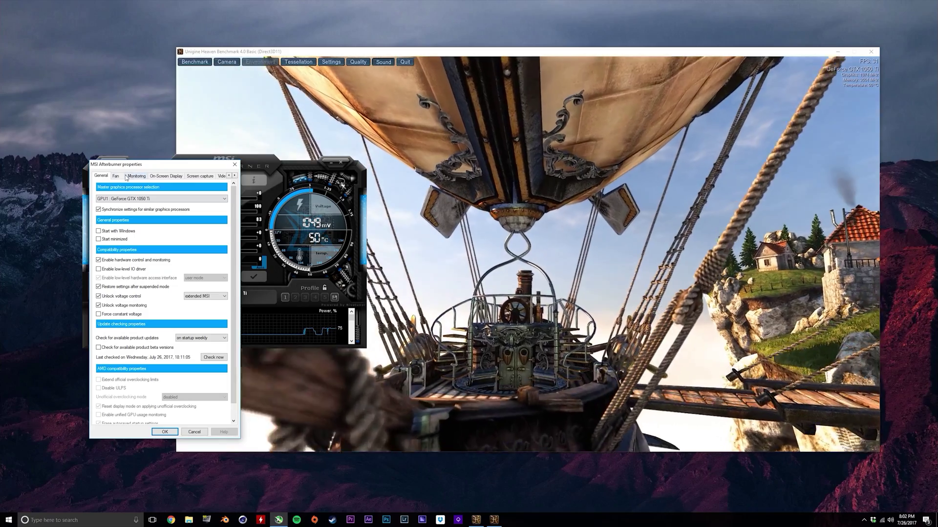
# Enable starting with Windows and starting minimized, and hide GPU temperature from the on-screen display
pyautogui.click(99, 231)
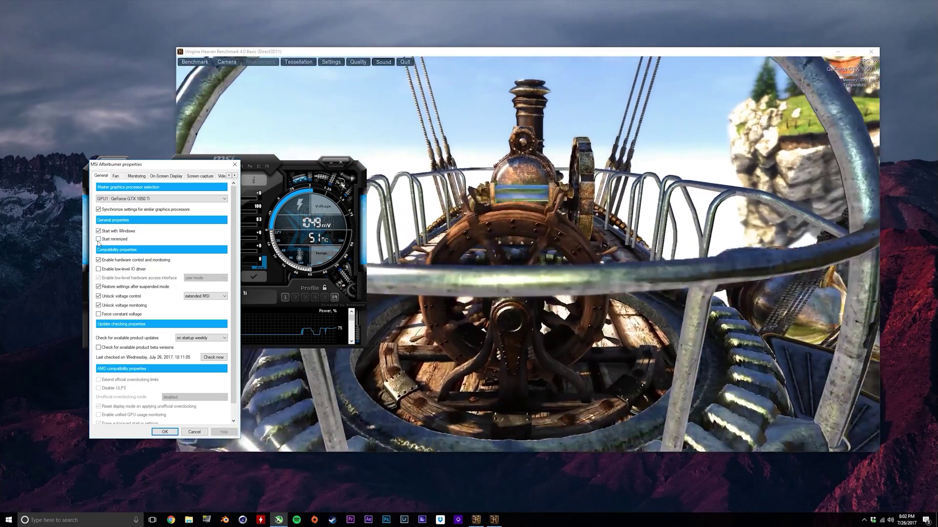
pyautogui.click(99, 239)
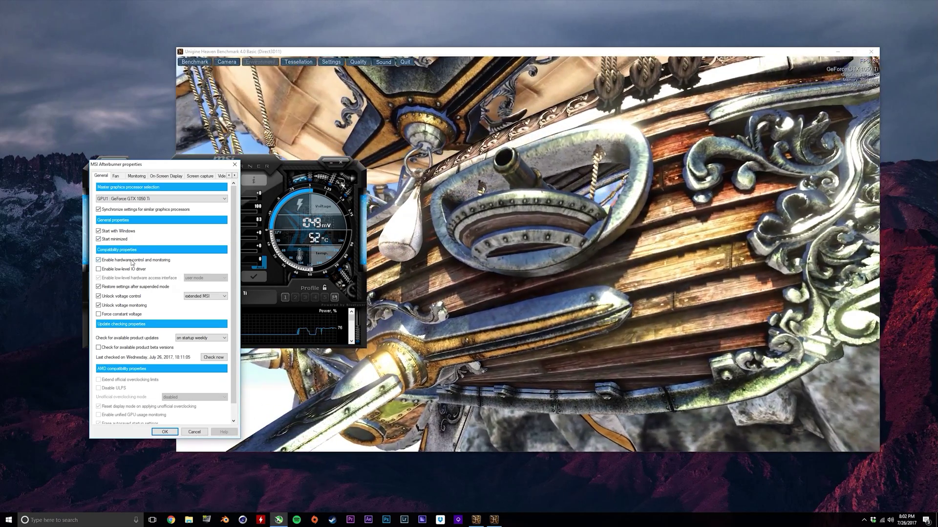
pyautogui.moveTo(132, 263)
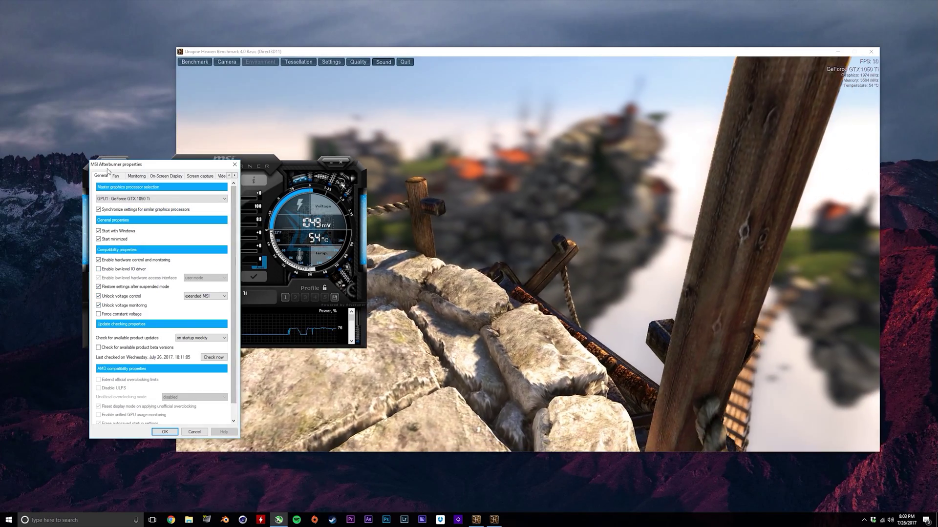
pyautogui.click(115, 176)
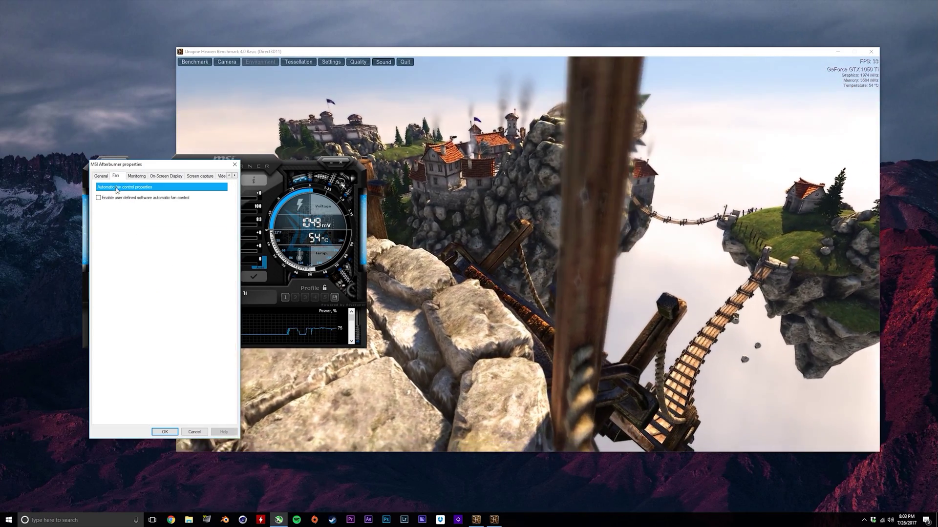
pyautogui.click(135, 177)
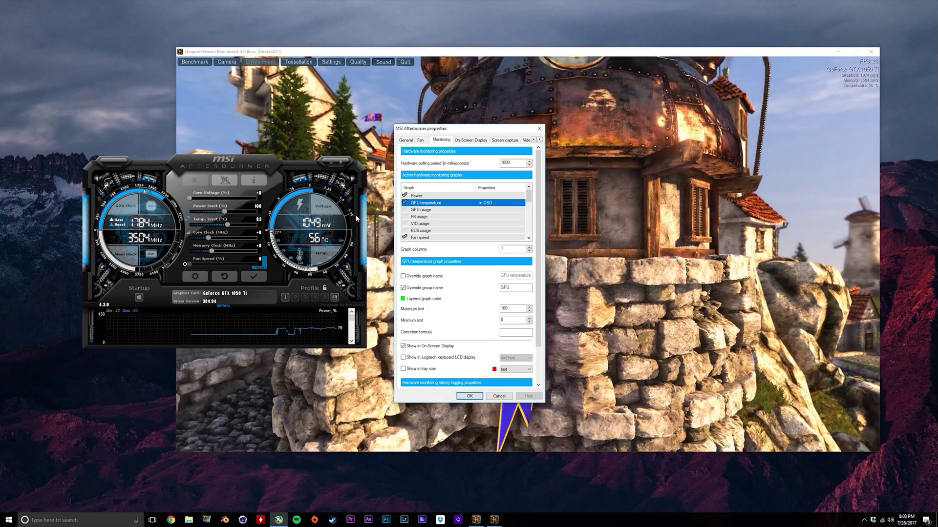
pyautogui.click(404, 346)
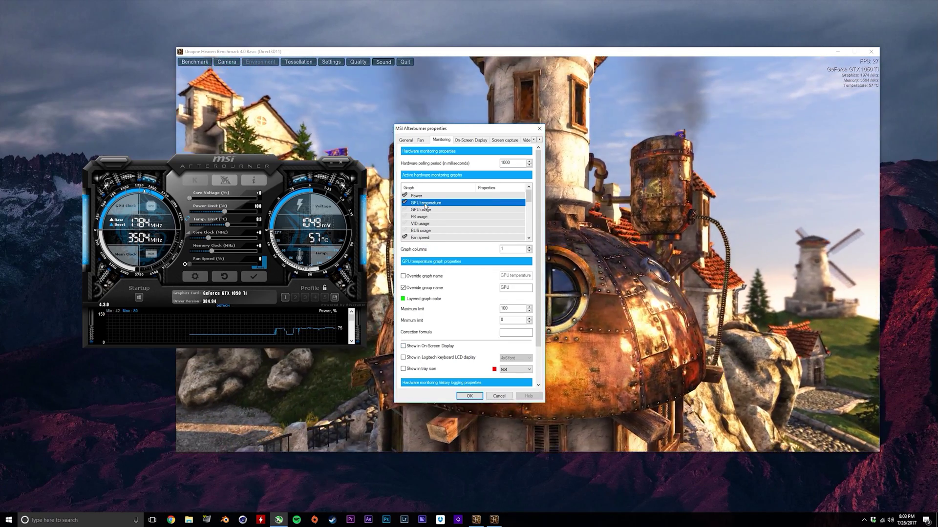
# Inspect the Core clock, Power limit and Voltage limit graph properties, then confirm with OK
pyautogui.scroll(-2, 463, 206)
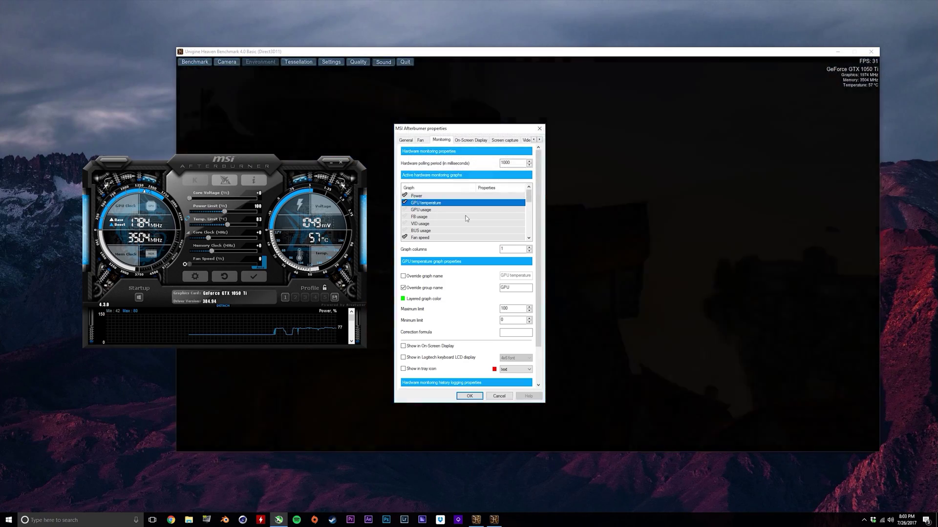
pyautogui.click(421, 224)
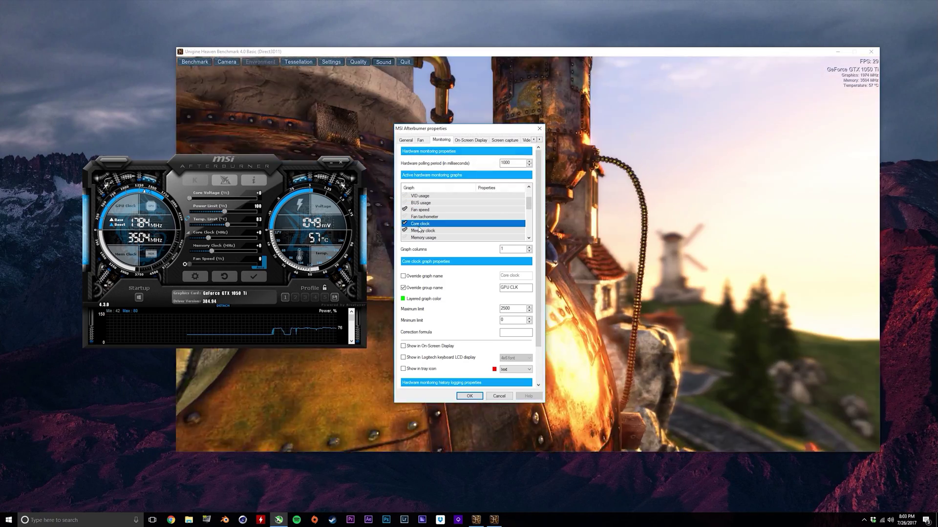
pyautogui.scroll(-3, 422, 230)
pyautogui.click(426, 217)
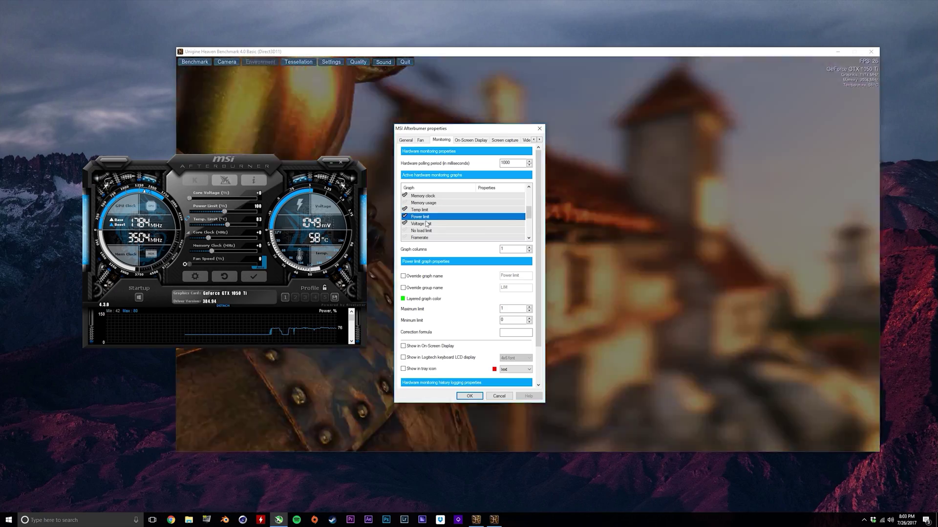
pyautogui.click(428, 225)
pyautogui.scroll(-3, 420, 229)
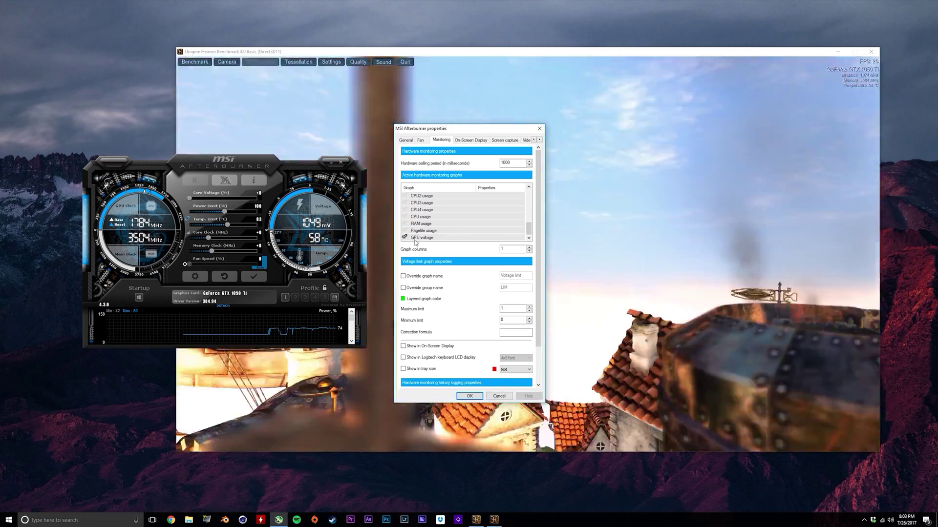
pyautogui.click(469, 396)
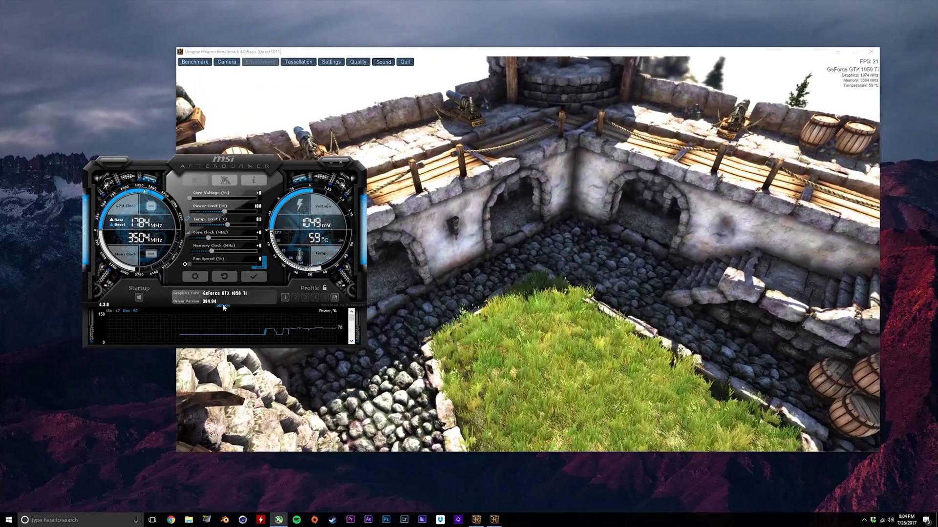
# Detach the monitoring graphs and drag the hardware monitor window to the right, beside Heaven
pyautogui.click(223, 306)
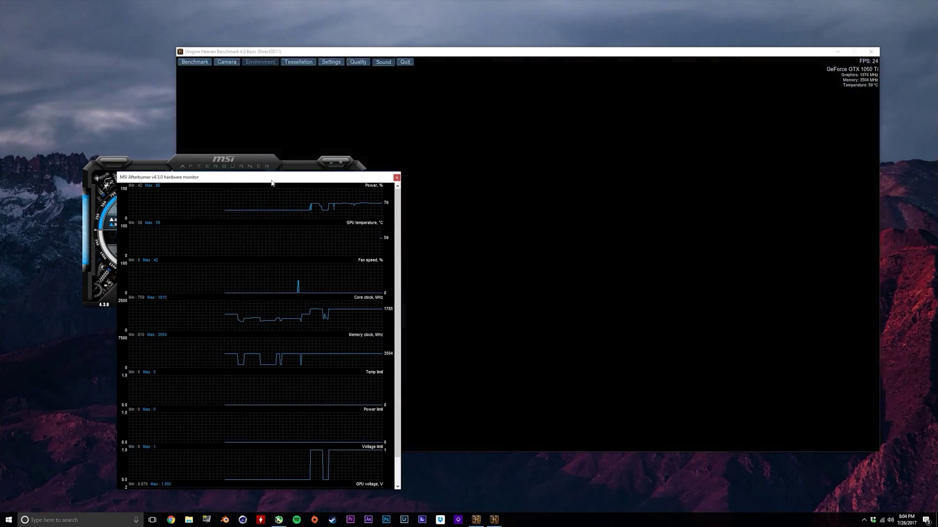
pyautogui.moveTo(271, 182); pyautogui.dragTo(778, 147)
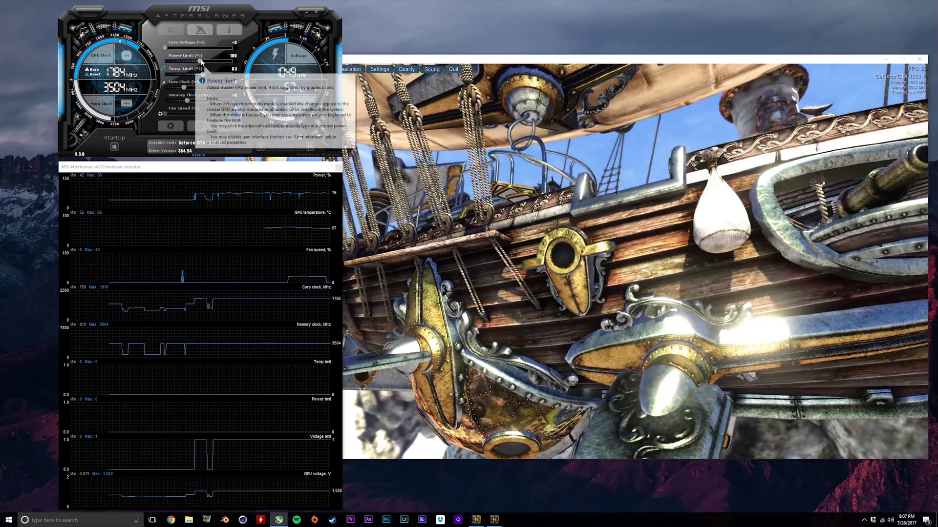
pyautogui.scroll(-1, 202, 61)
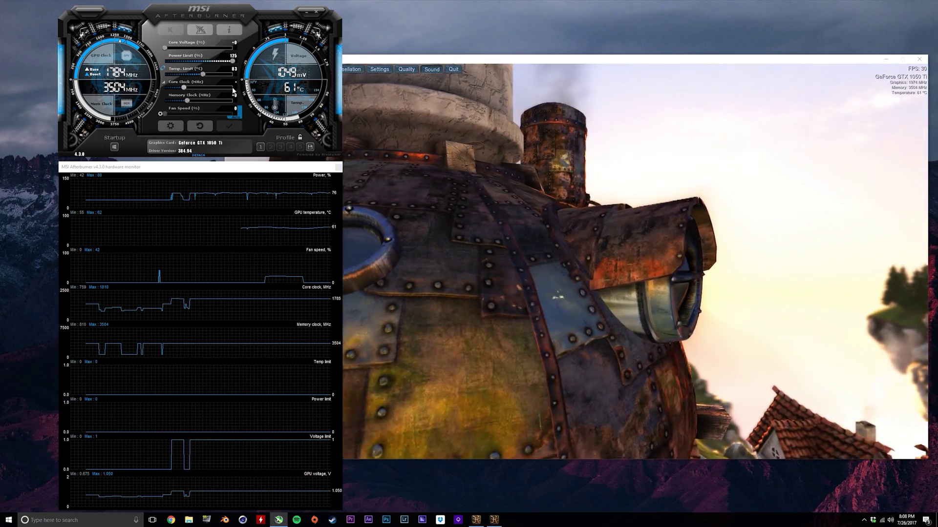
# Apply the raised power limit, then apply the +150 core clock offset
pyautogui.moveTo(233, 91)
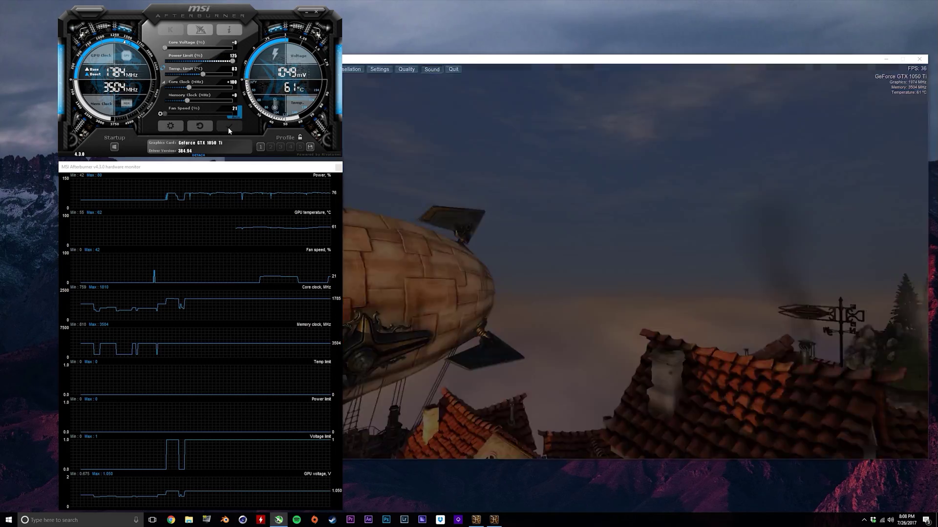
pyautogui.click(228, 127)
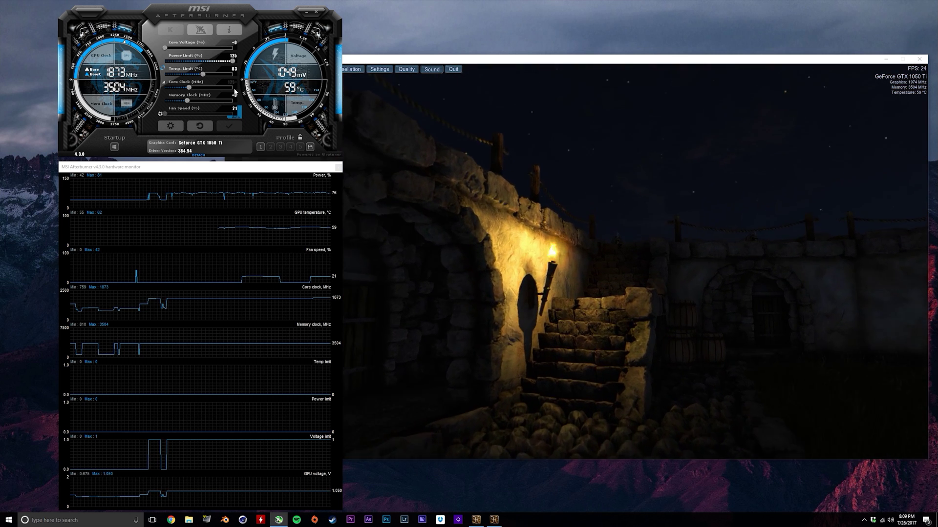
pyautogui.click(238, 120)
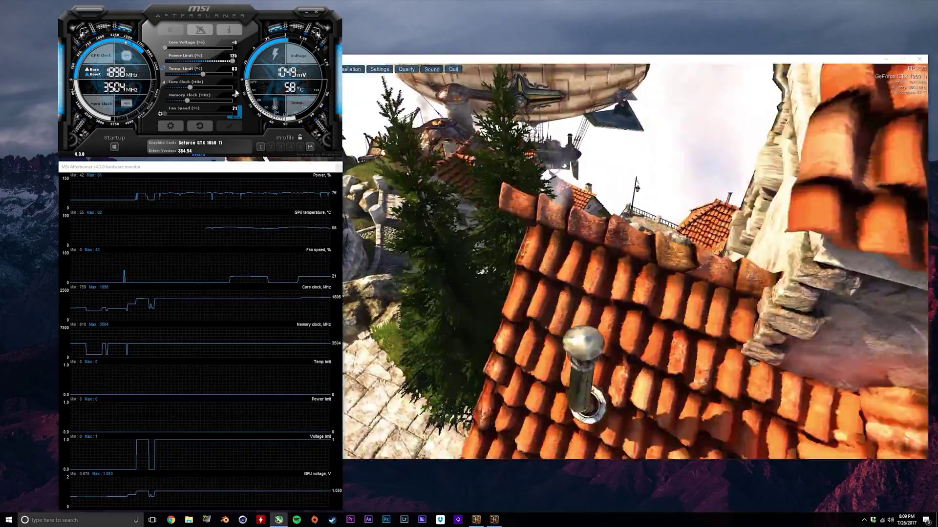
pyautogui.click(236, 127)
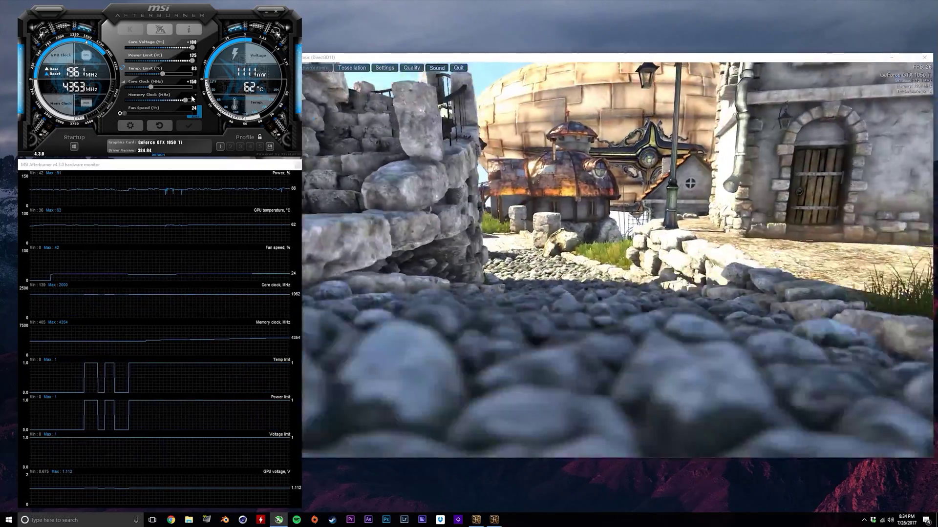
# Drag the Memory Clock slider up to a +900 offset
pyautogui.moveTo(192, 99); pyautogui.dragTo(195, 99)
# Apply the memory clock offset and store the overclock in profile slot 1
pyautogui.click(188, 125)
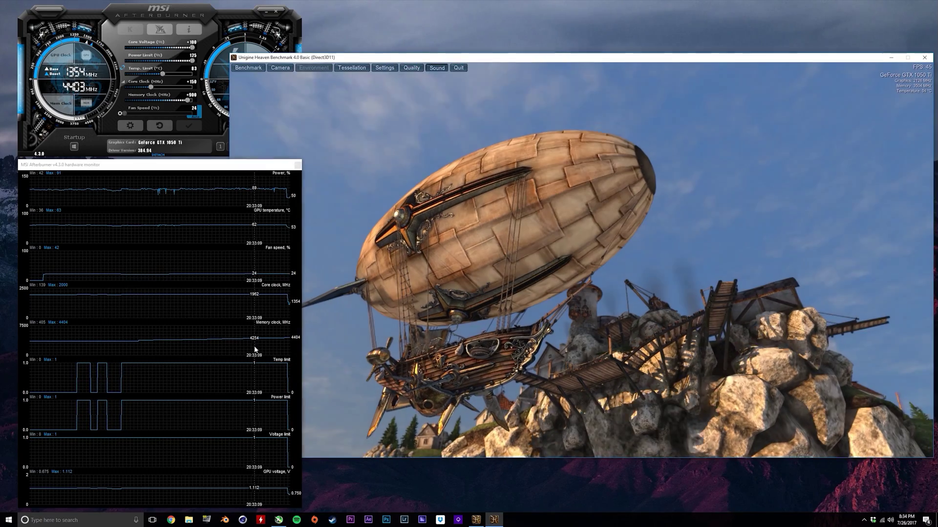
pyautogui.click(186, 99)
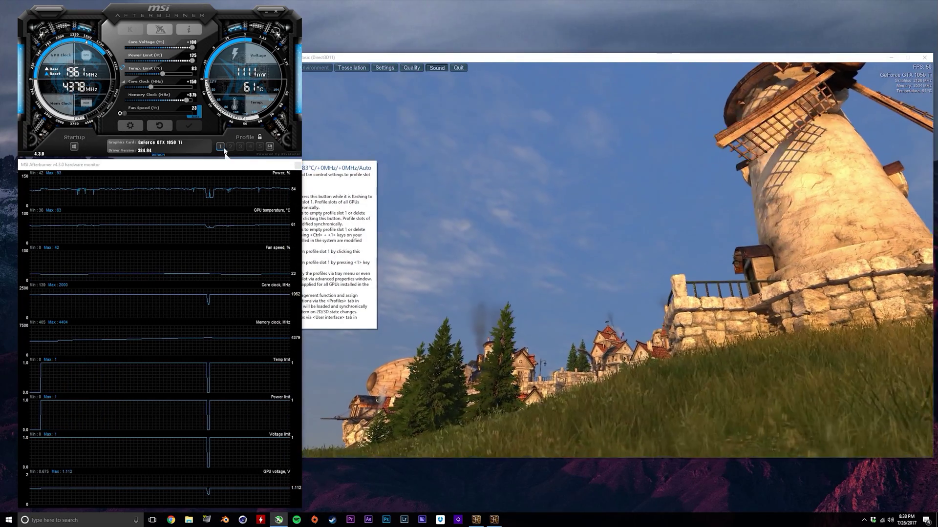
pyautogui.click(270, 147)
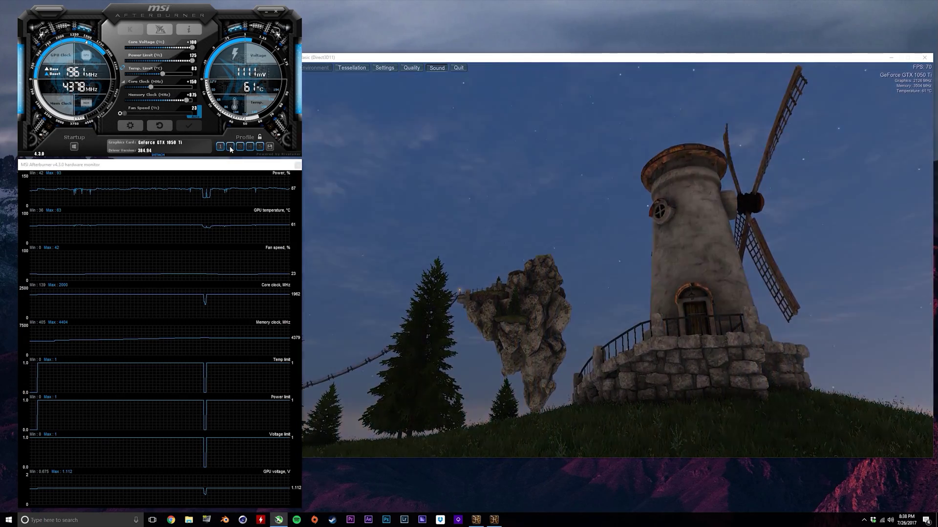
pyautogui.click(230, 148)
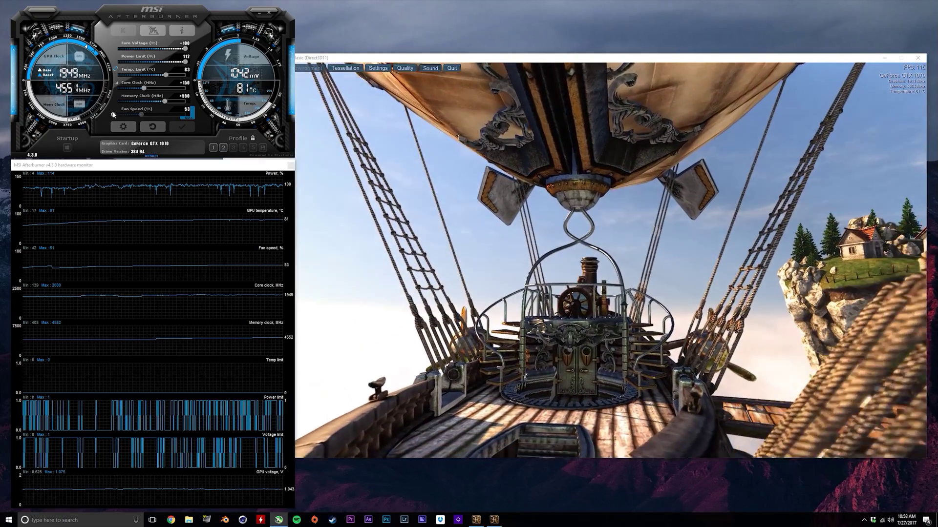
# Switch the fan off Auto and bring up Afterburner's fan curve settings beside the benchmark
pyautogui.click(112, 114)
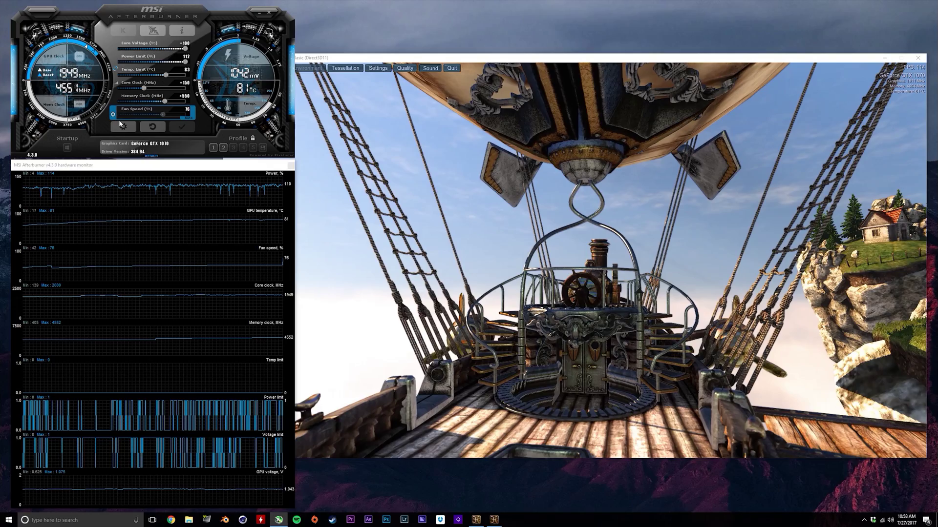
pyautogui.click(123, 125)
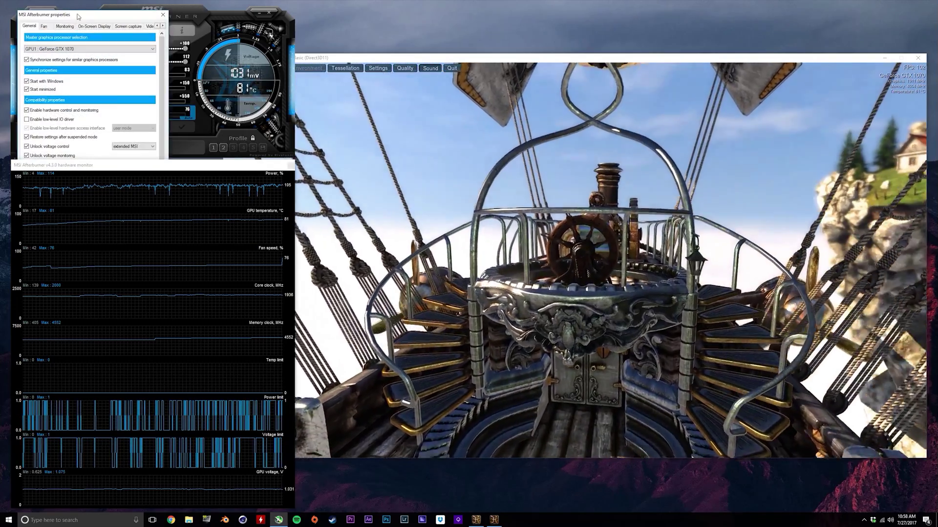
pyautogui.moveTo(79, 15); pyautogui.dragTo(360, 26)
pyautogui.click(326, 37)
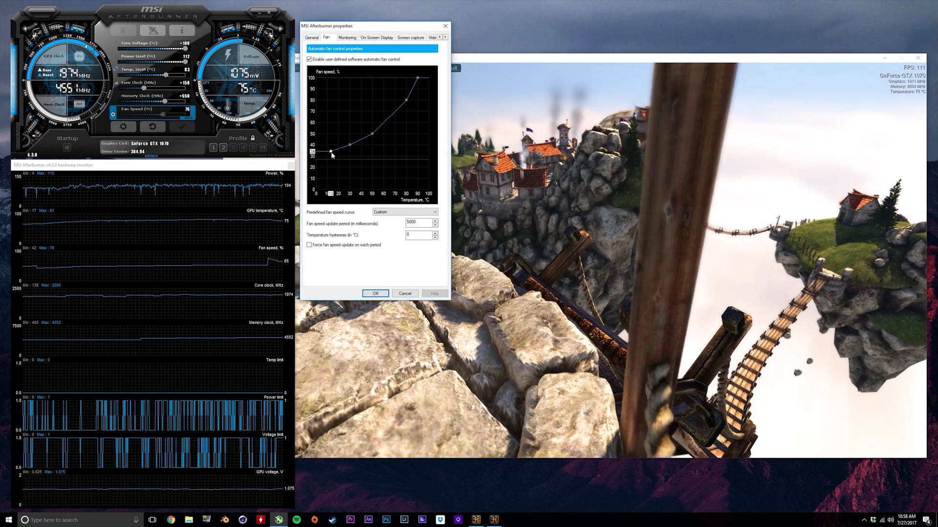
# Lower the low-end curve points, move points to ~42°C/14% and ~68°C/33%, add one at ~81°C/84%
pyautogui.moveTo(331, 154); pyautogui.dragTo(334, 161)
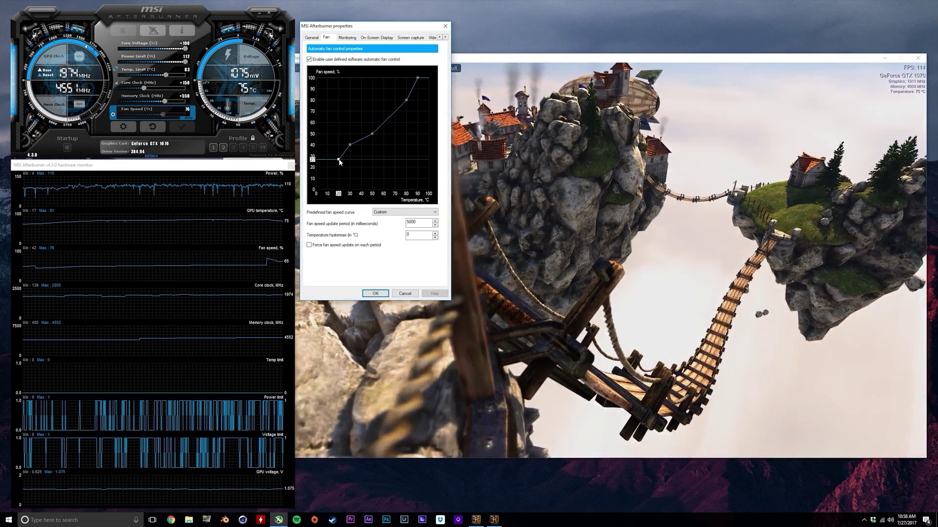
pyautogui.moveTo(338, 160); pyautogui.dragTo(342, 195)
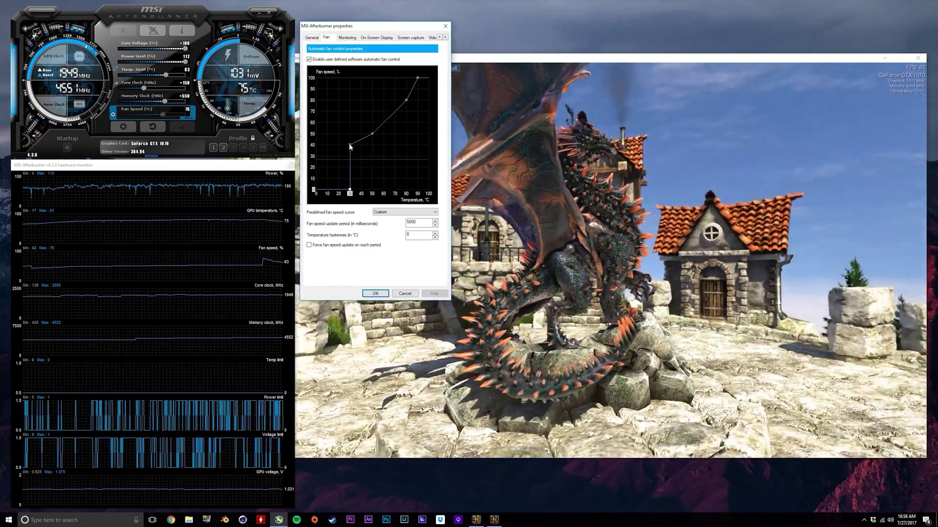
pyautogui.moveTo(349, 144); pyautogui.dragTo(368, 175)
pyautogui.moveTo(371, 134); pyautogui.dragTo(372, 177)
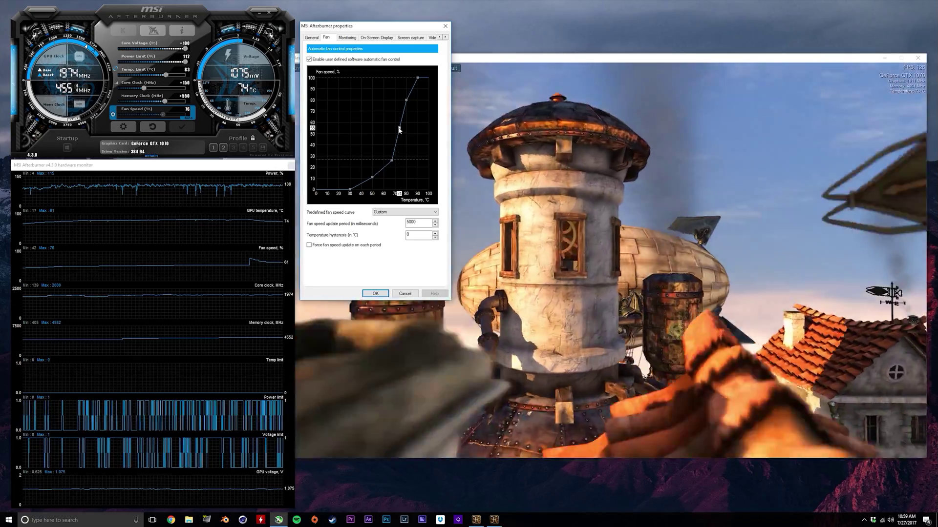
pyautogui.click(399, 129)
pyautogui.moveTo(399, 129); pyautogui.dragTo(410, 97)
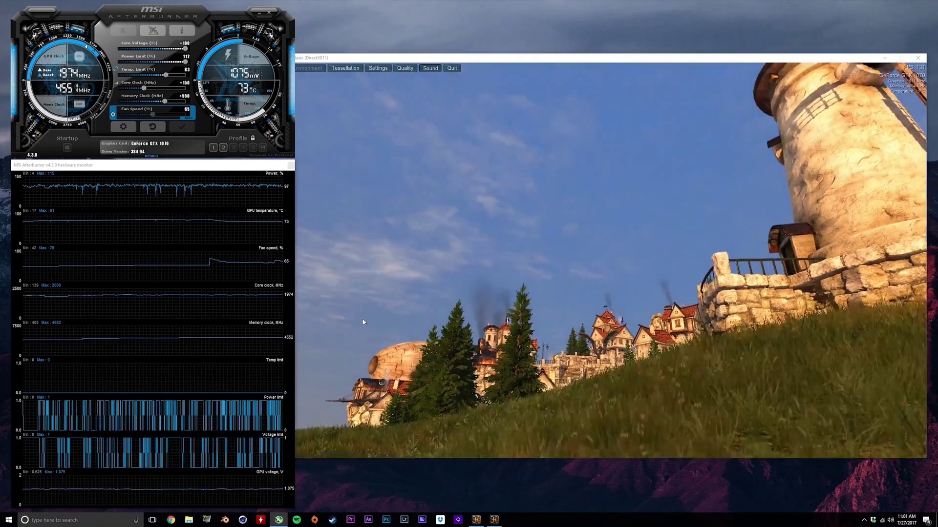